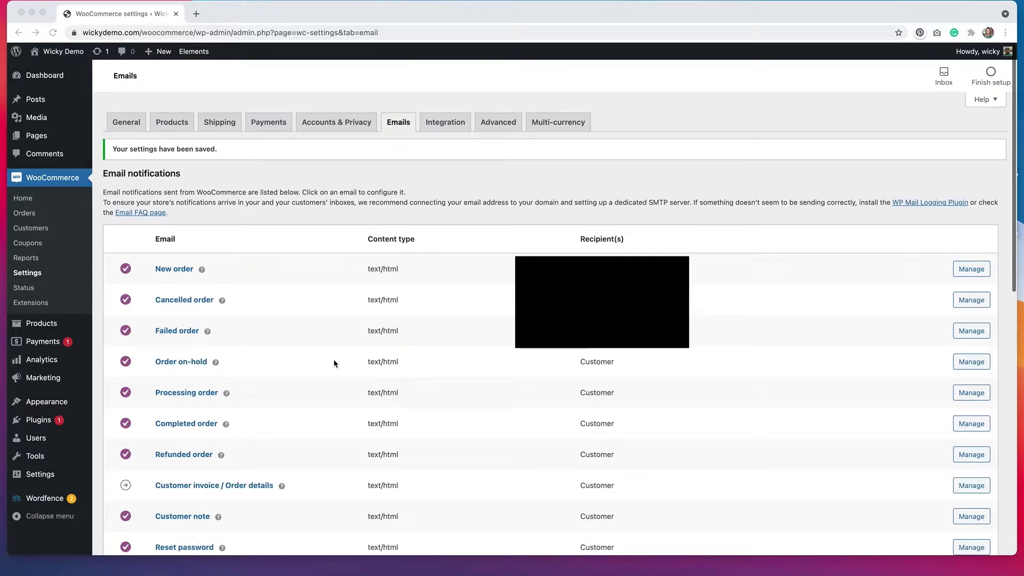
- Preview the email template with the Wicky Design logo header and footer
{"action": "scroll", "coordinate": [334, 363], "scroll_direction": "down", "scroll_amount": 1}
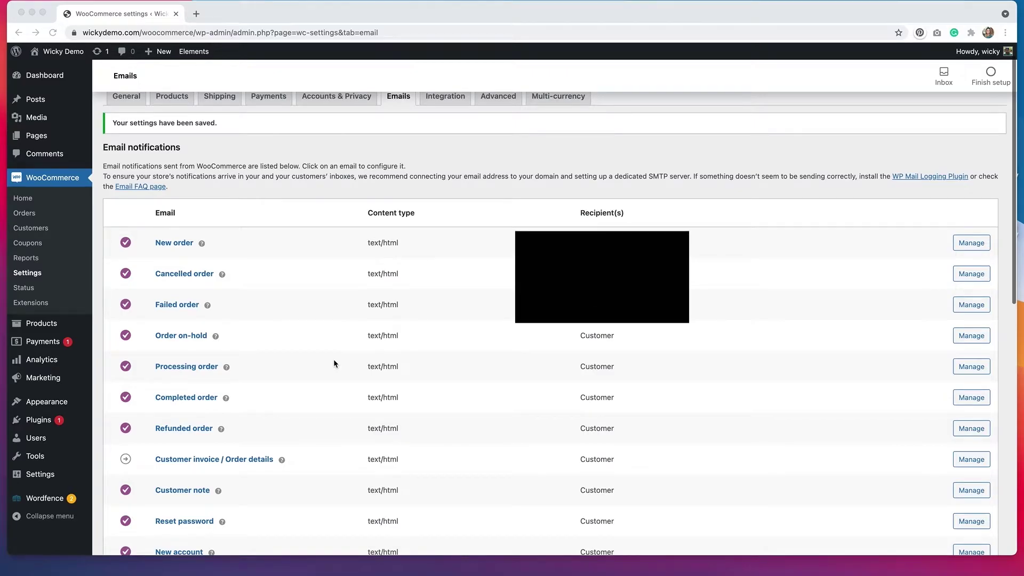
{"action": "scroll", "coordinate": [334, 363], "scroll_direction": "down", "scroll_amount": 10}
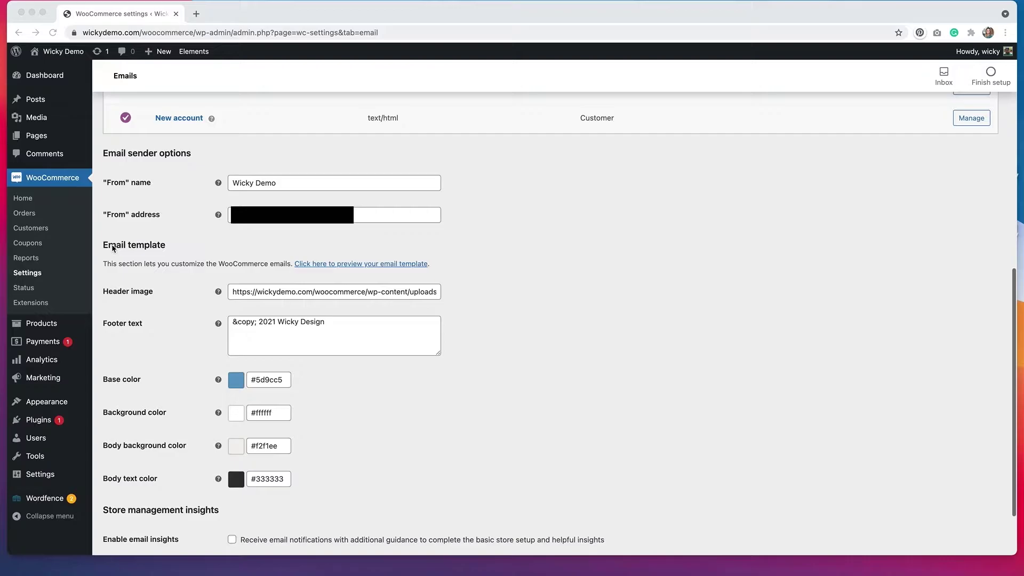
{"action": "left_click", "coordinate": [404, 264]}
{"action": "left_click", "coordinate": [404, 264]}
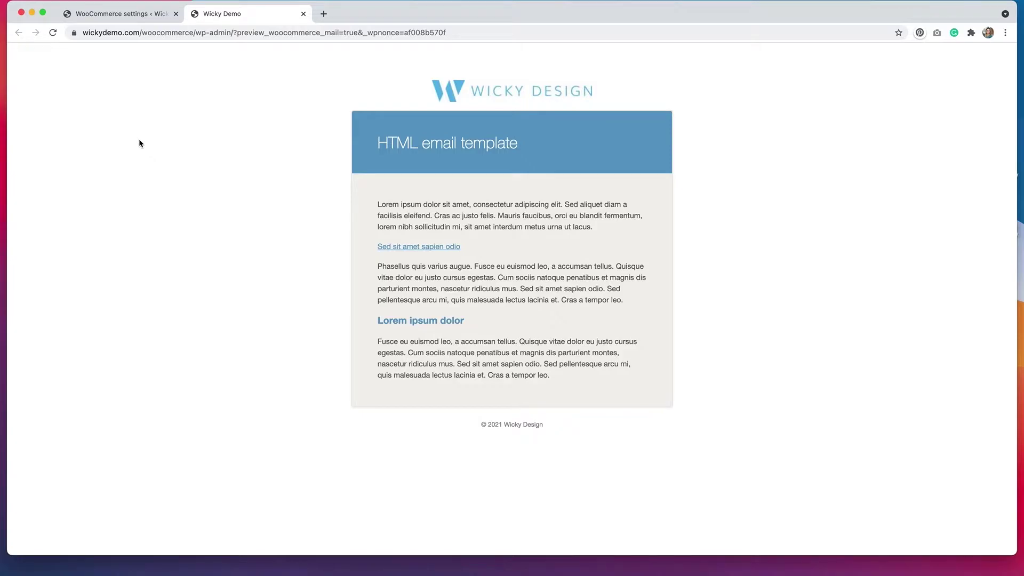
{"action": "left_click", "coordinate": [140, 16]}
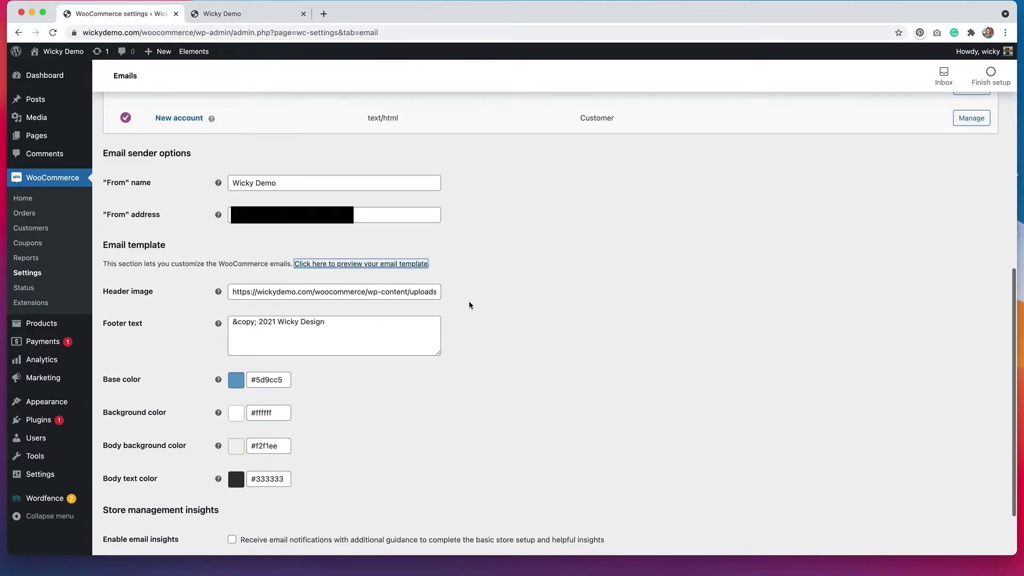
- Return from the email preview to the Emails template settings page
{"action": "mouse_move", "coordinate": [43, 125]}
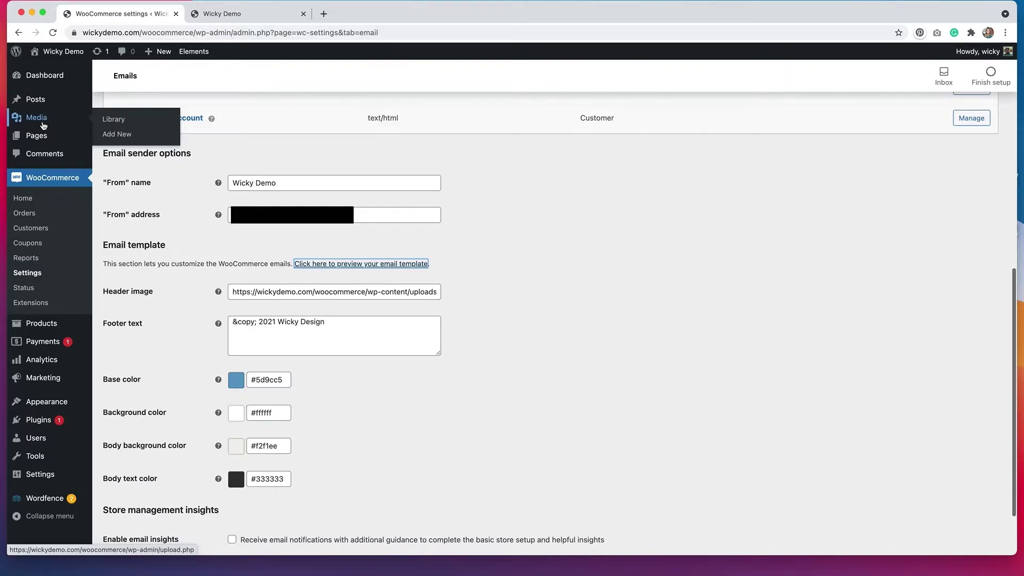
- Copy the wicky-design-full-horizontal logo's file URL from the Media Library
{"action": "left_click", "coordinate": [44, 124], "text": "super"}
{"action": "left_click", "coordinate": [330, 15]}
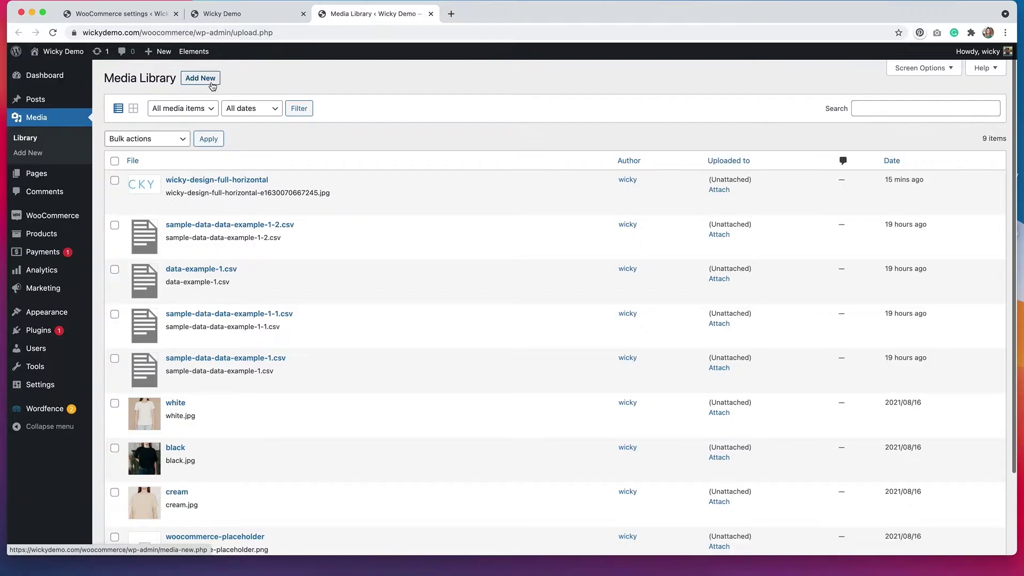
{"action": "left_click", "coordinate": [242, 181]}
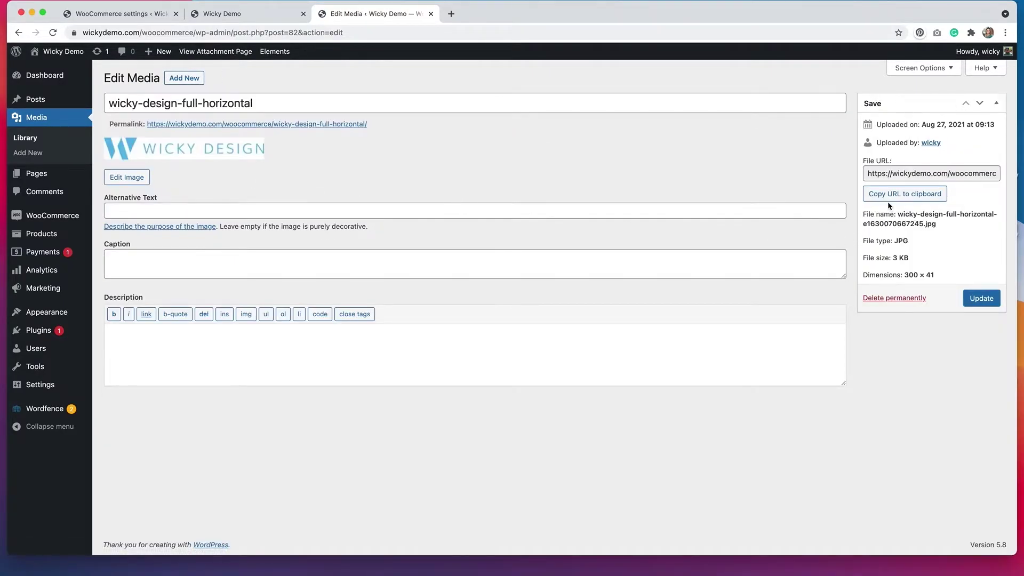
{"action": "left_click", "coordinate": [891, 197]}
{"action": "key", "text": "super+1"}
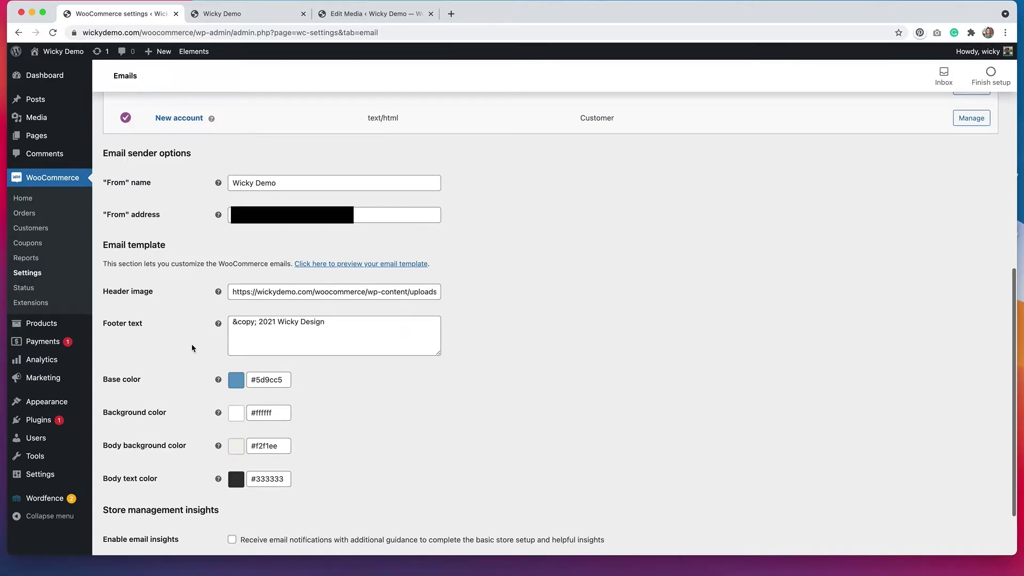
- Save the Emails settings with the logo header, '© 2021 Wicky Design' footer and #5d9cc5 base color
{"action": "scroll", "coordinate": [190, 347], "scroll_direction": "down", "scroll_amount": 1}
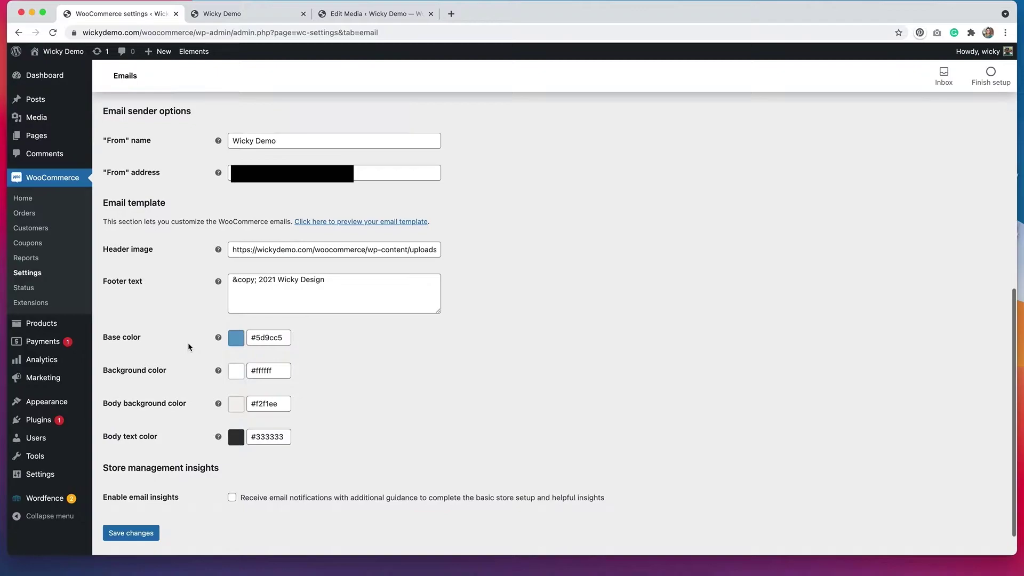
{"action": "left_click", "coordinate": [120, 534]}
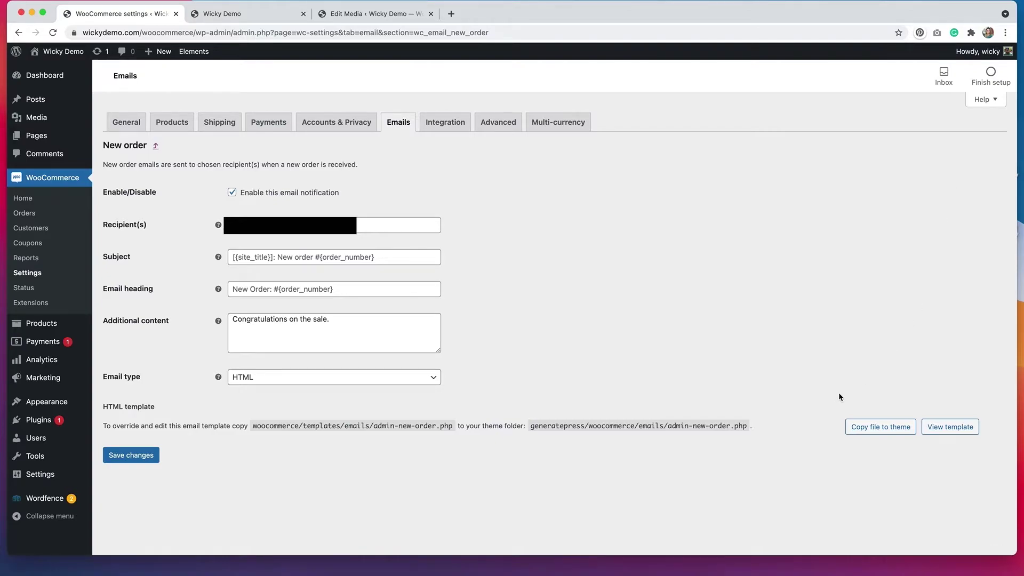
- Expand and inspect the New order email's admin-new-order.php template code
{"action": "left_click", "coordinate": [950, 430]}
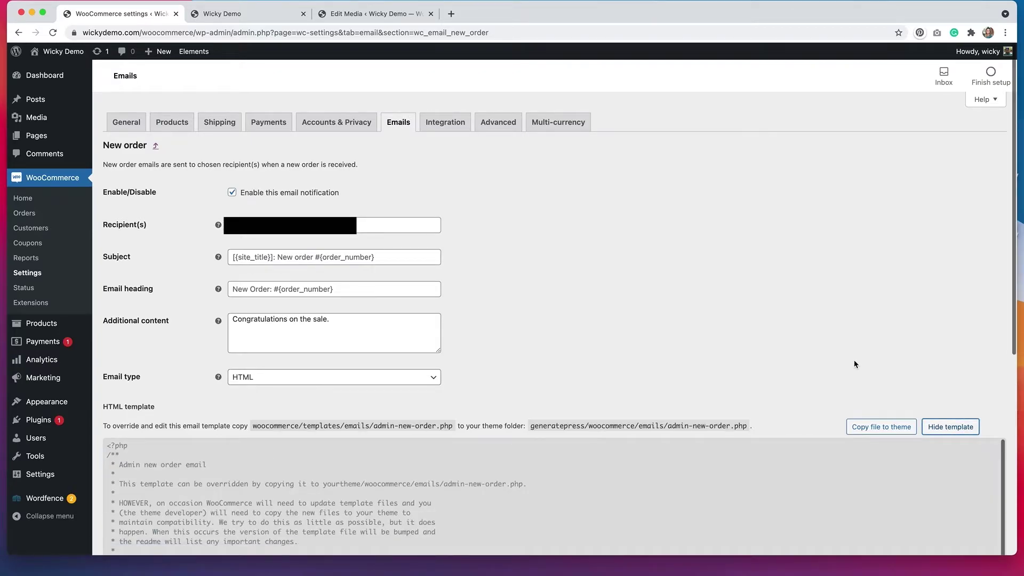
{"action": "scroll", "coordinate": [854, 364], "scroll_direction": "down", "scroll_amount": 5}
{"action": "scroll", "coordinate": [854, 364], "scroll_direction": "up", "scroll_amount": 2}
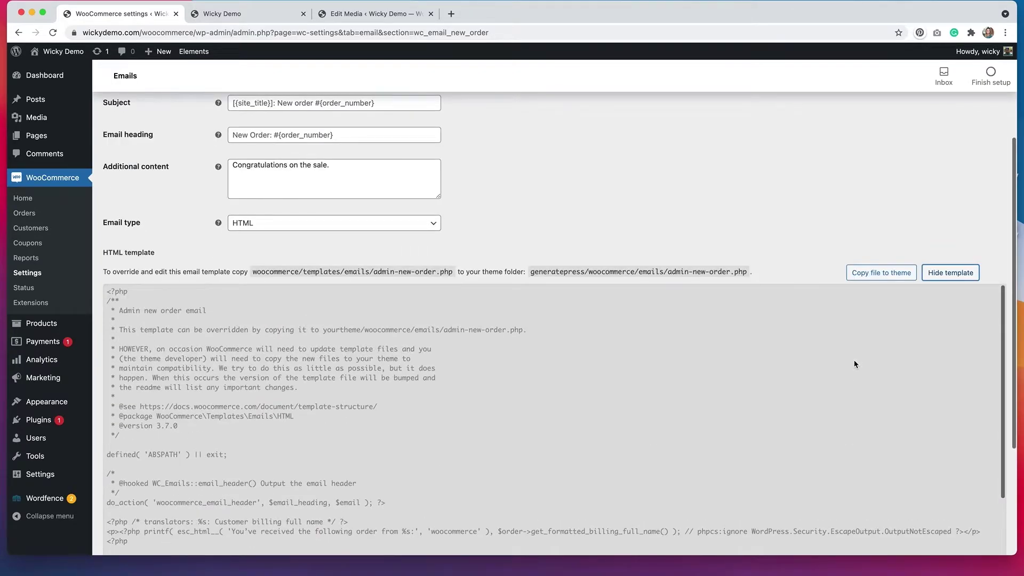
{"action": "scroll", "coordinate": [846, 393], "scroll_direction": "down", "scroll_amount": 8}
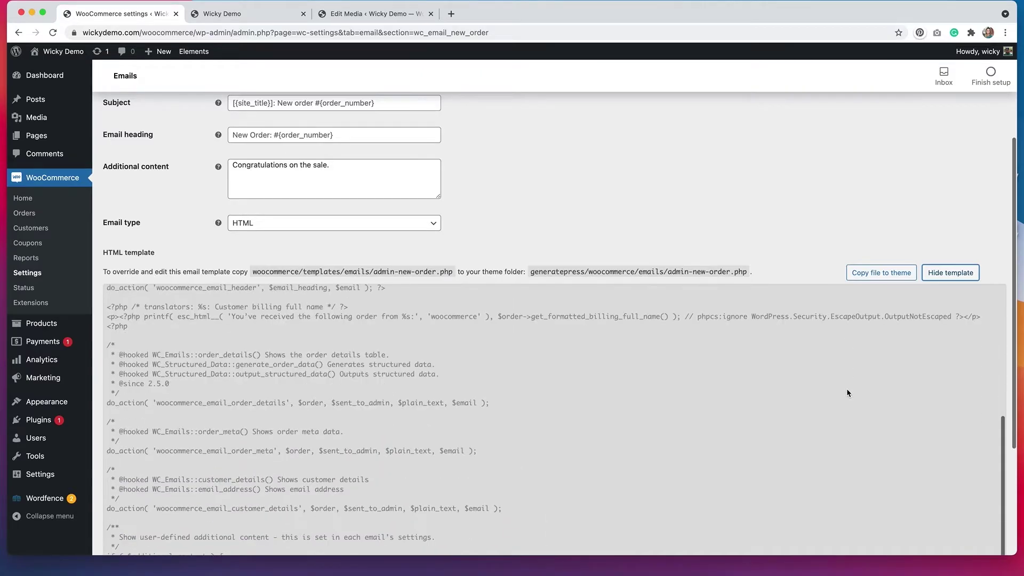
{"action": "scroll", "coordinate": [847, 393], "scroll_direction": "up", "scroll_amount": 8}
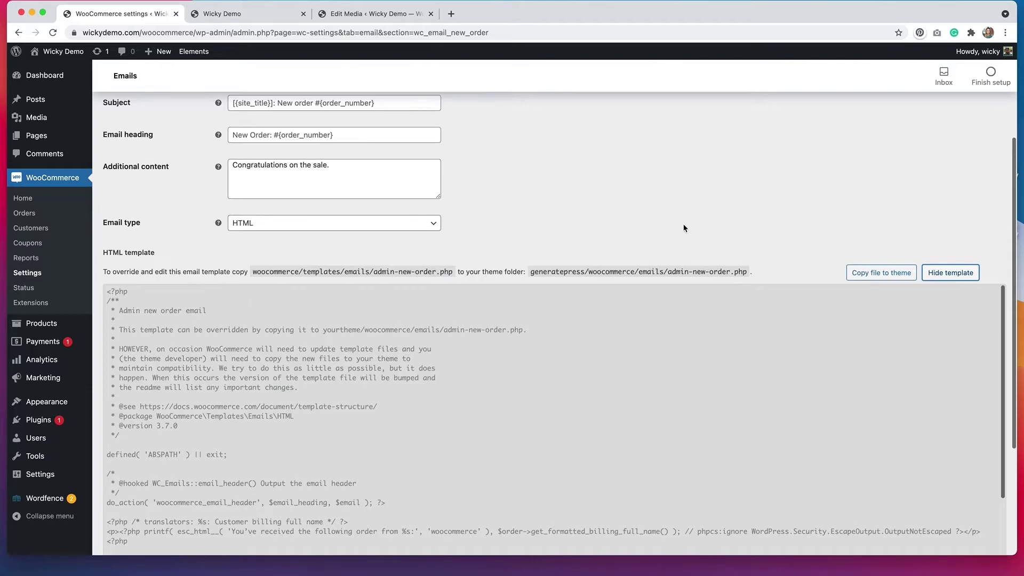
{"action": "key", "text": "super+Left"}
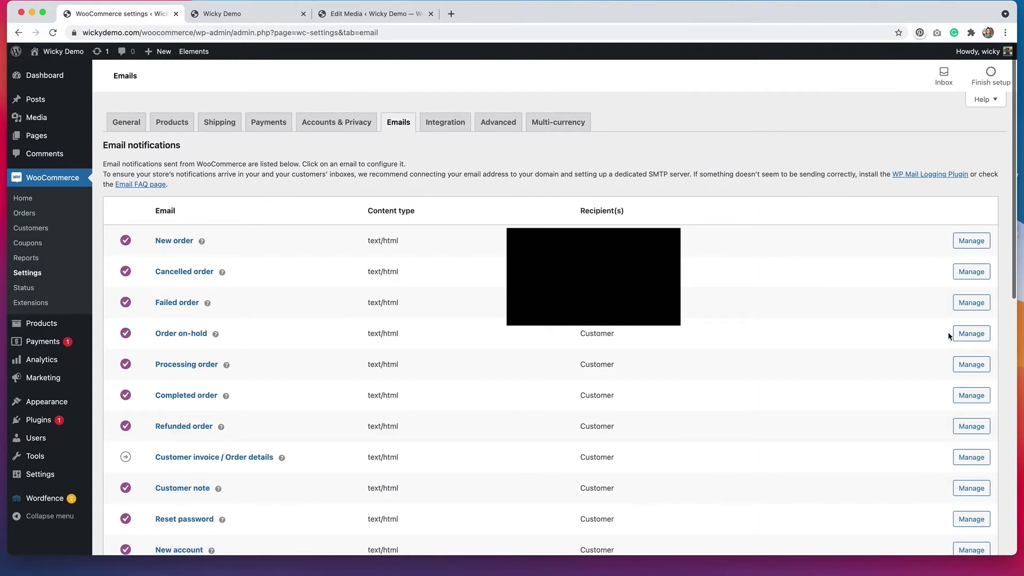
- Open the wordpress.org Kadence WooCommerce Email Designer plugin page in a new tab
{"action": "left_click", "coordinate": [455, 14]}
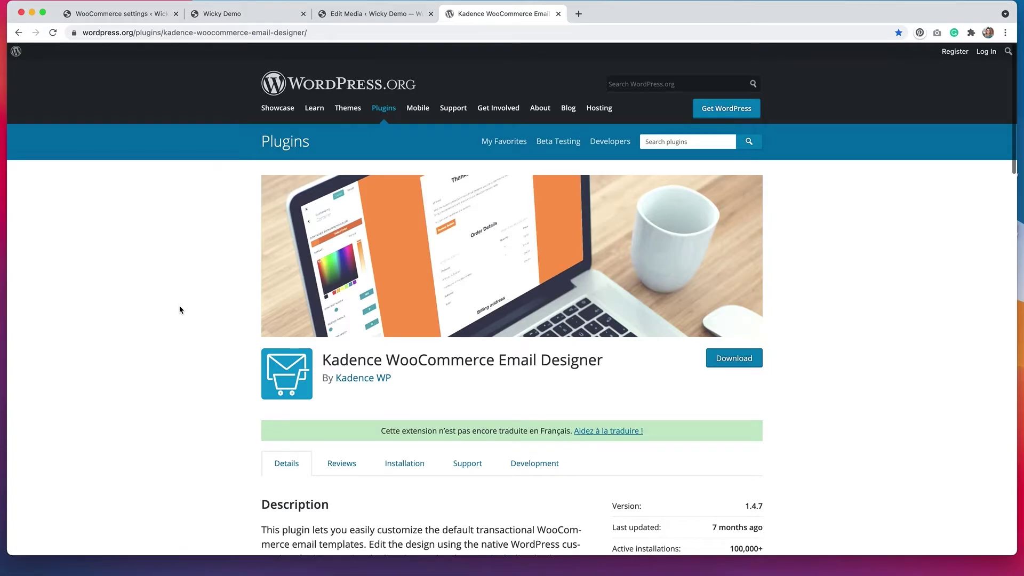
- Scroll through the plugin's description, version stats, ratings and Features Include list
{"action": "scroll", "coordinate": [179, 309], "scroll_direction": "down", "scroll_amount": 5}
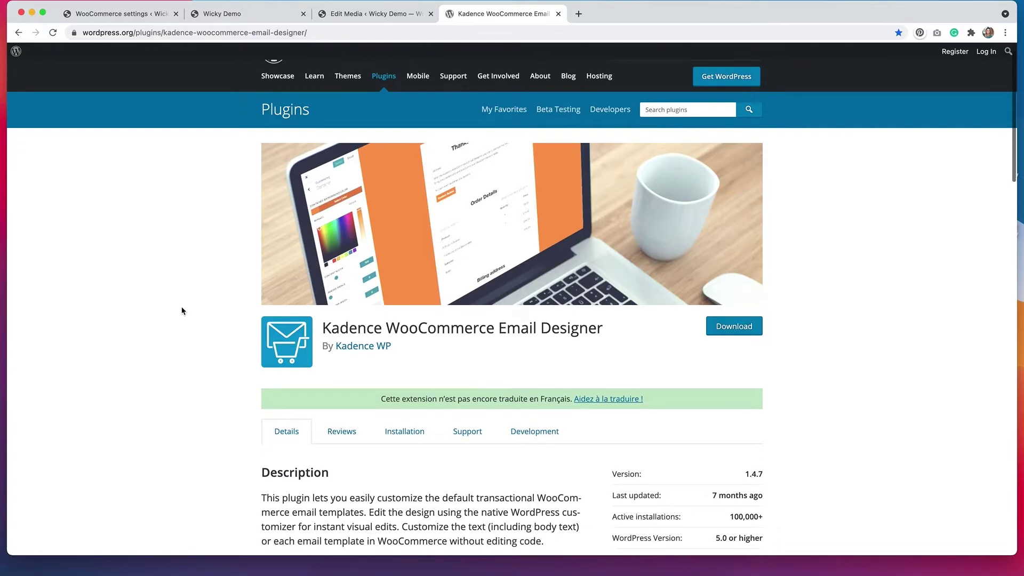
{"action": "scroll", "coordinate": [181, 311], "scroll_direction": "down", "scroll_amount": 5}
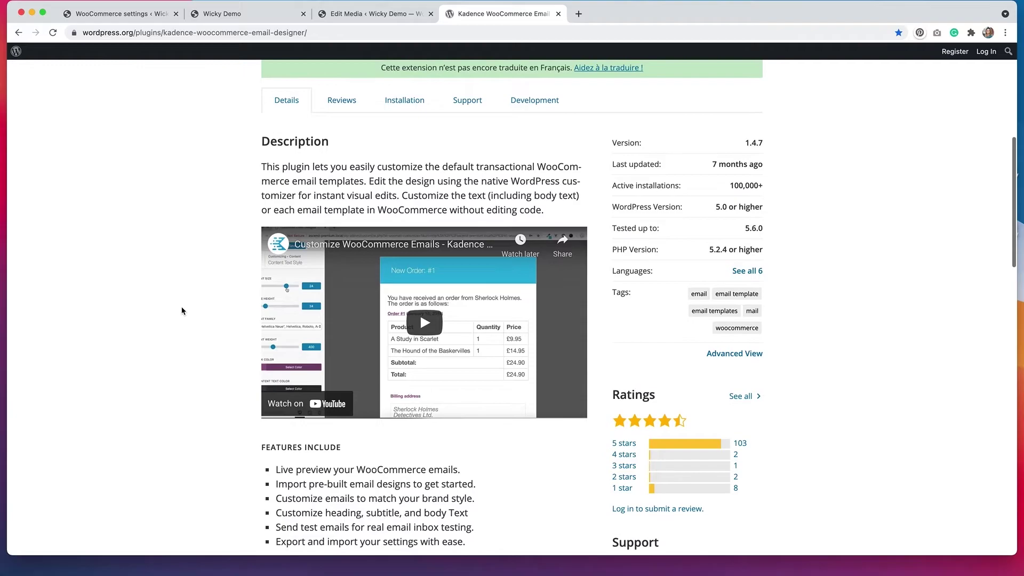
{"action": "scroll", "coordinate": [181, 310], "scroll_direction": "down", "scroll_amount": 1}
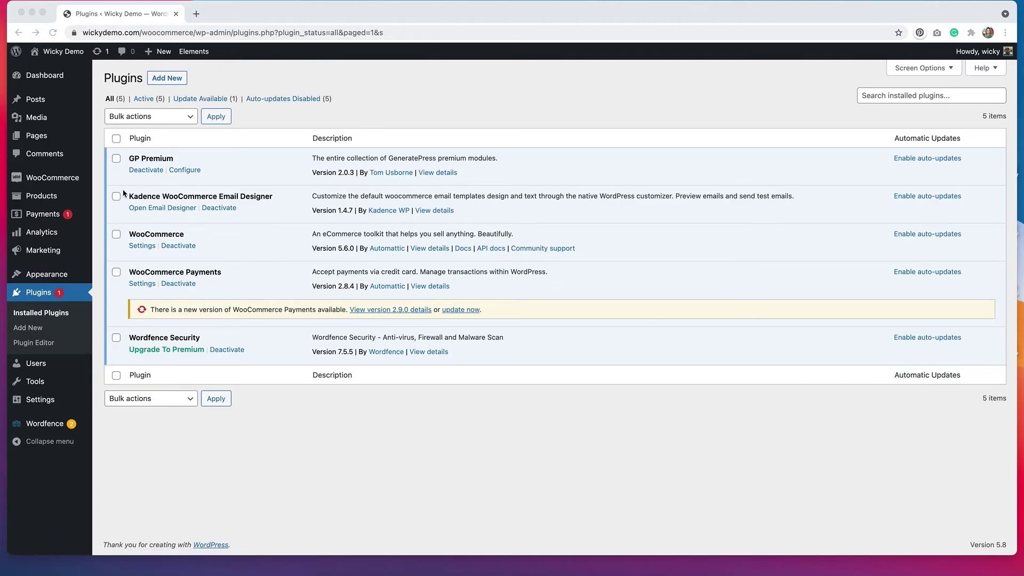
- Launch WooCommerce's Email Customizer to preview the New Order #1 email
{"action": "mouse_move", "coordinate": [68, 183]}
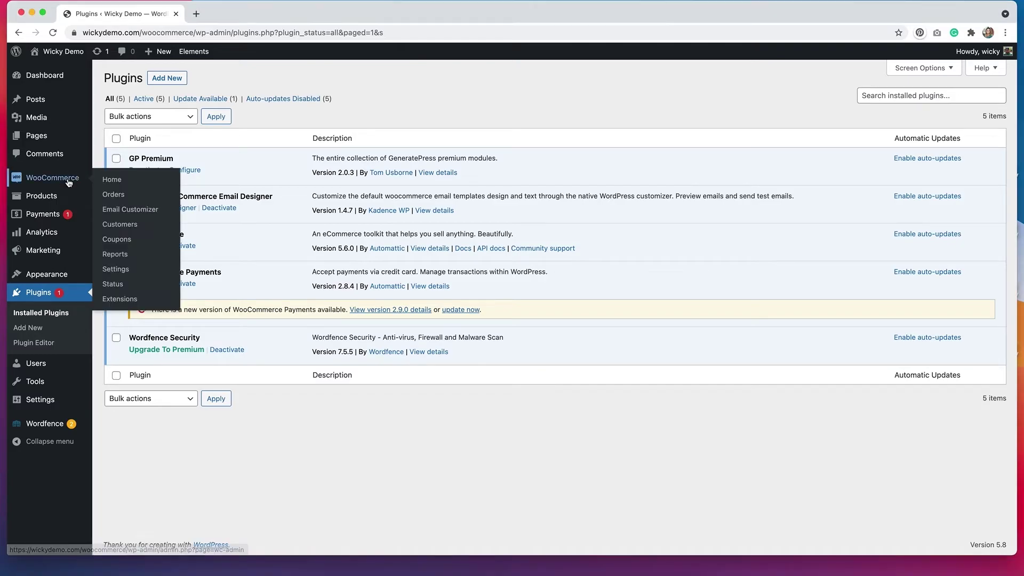
{"action": "left_click", "coordinate": [120, 212]}
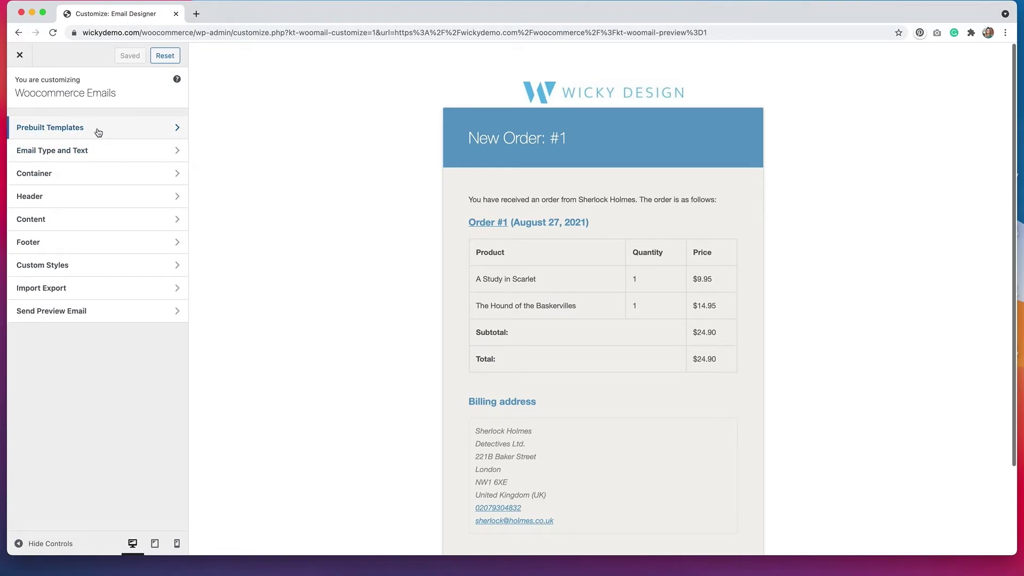
{"action": "left_click", "coordinate": [176, 129]}
- Load the yellow Brand prebuilt template, confirming it overrides the current email settings
{"action": "scroll", "coordinate": [128, 323], "scroll_direction": "down", "scroll_amount": 8}
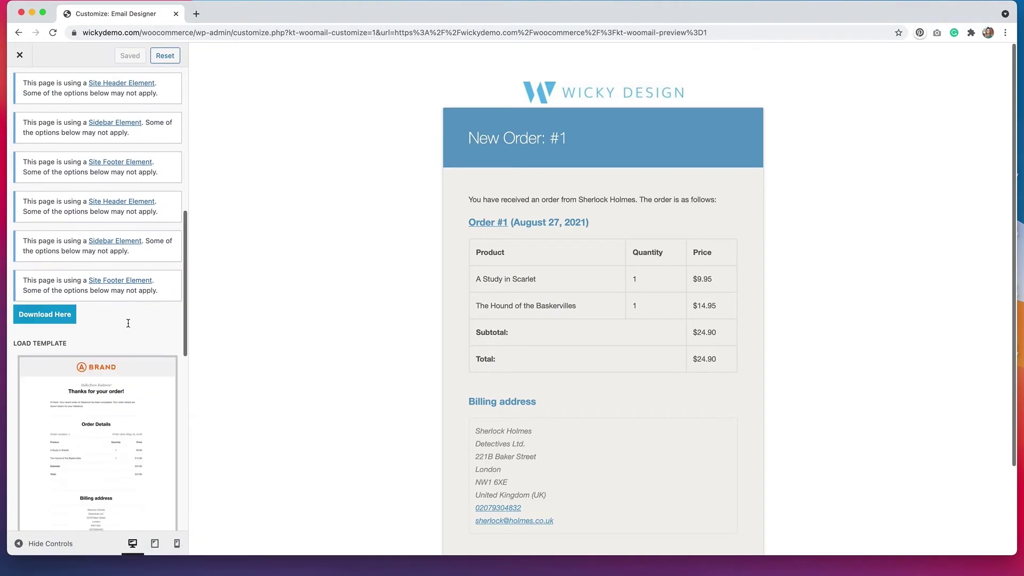
{"action": "scroll", "coordinate": [128, 322], "scroll_direction": "down", "scroll_amount": 5}
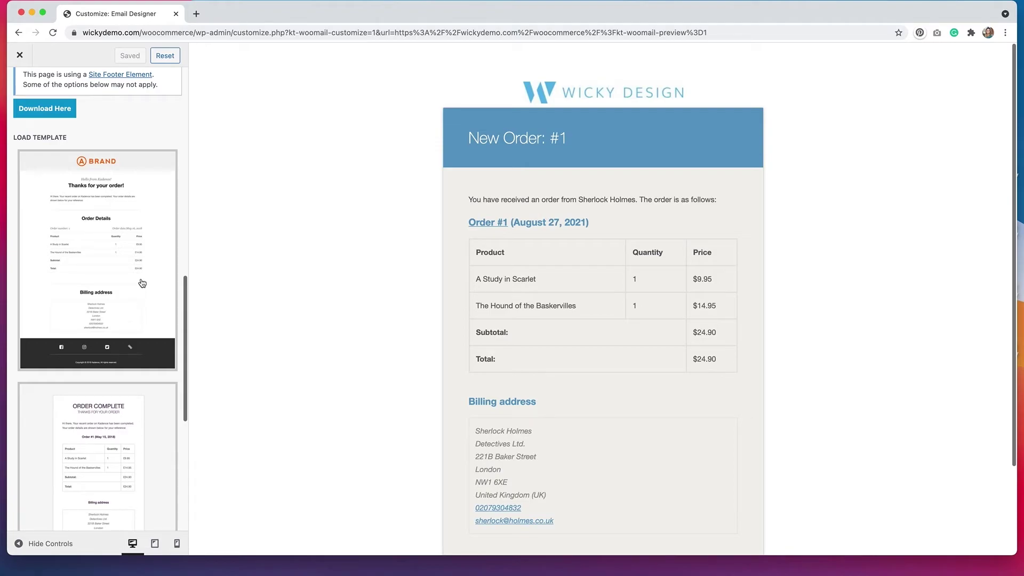
{"action": "scroll", "coordinate": [142, 283], "scroll_direction": "down", "scroll_amount": 8}
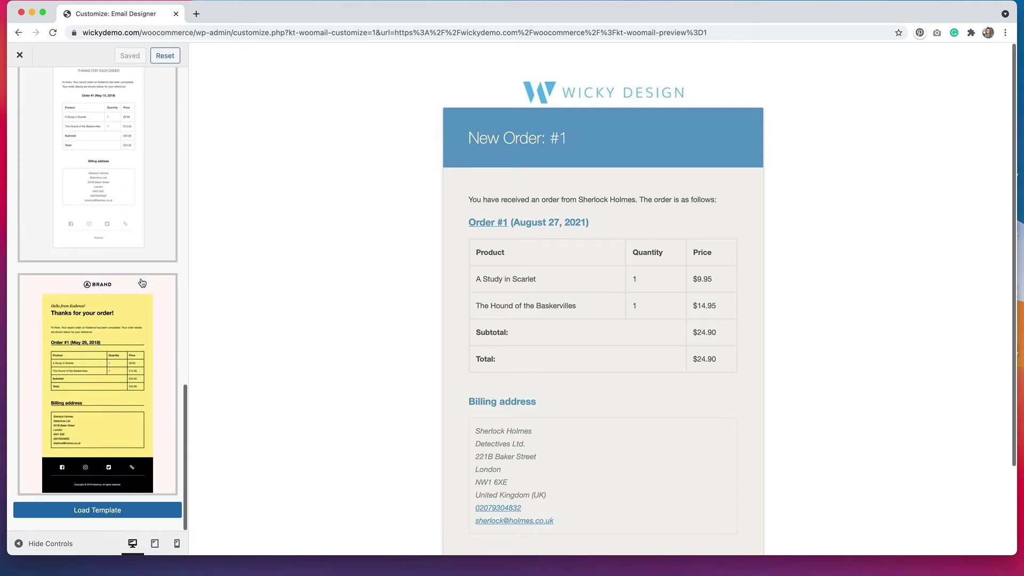
{"action": "left_click", "coordinate": [166, 449]}
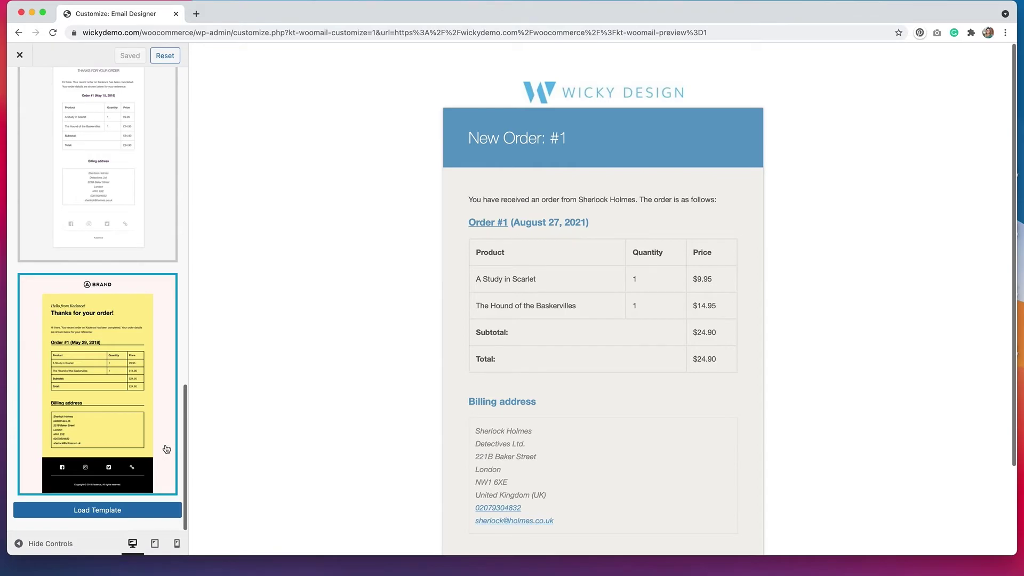
{"action": "left_click", "coordinate": [138, 511]}
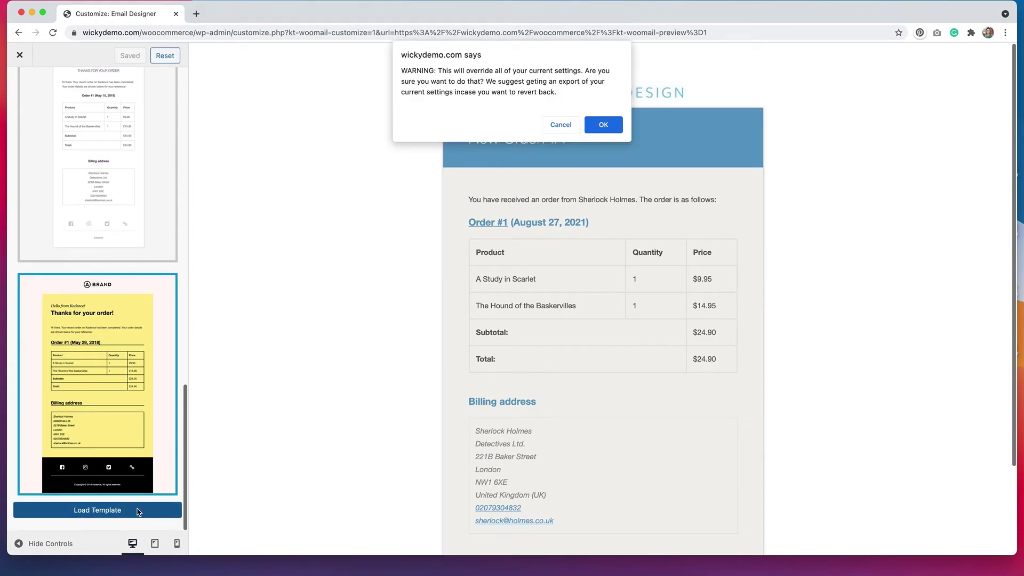
{"action": "left_click", "coordinate": [617, 126]}
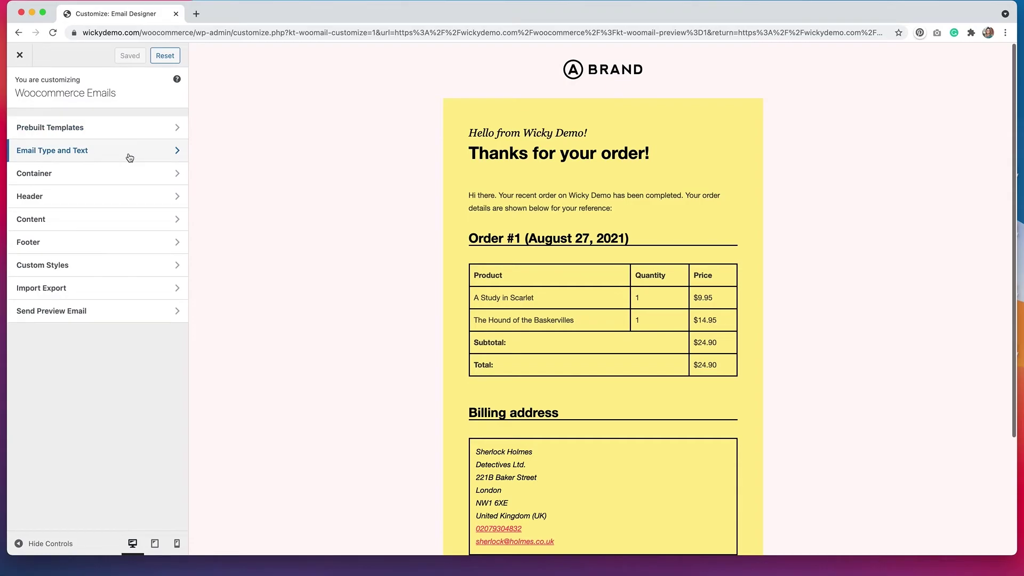
{"action": "left_click", "coordinate": [175, 154]}
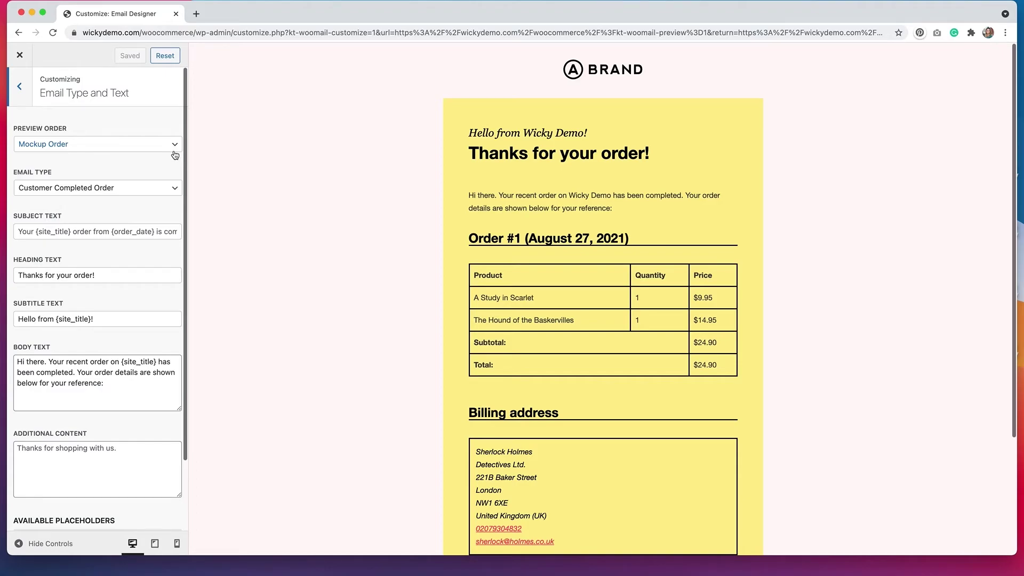
{"action": "left_click", "coordinate": [19, 87]}
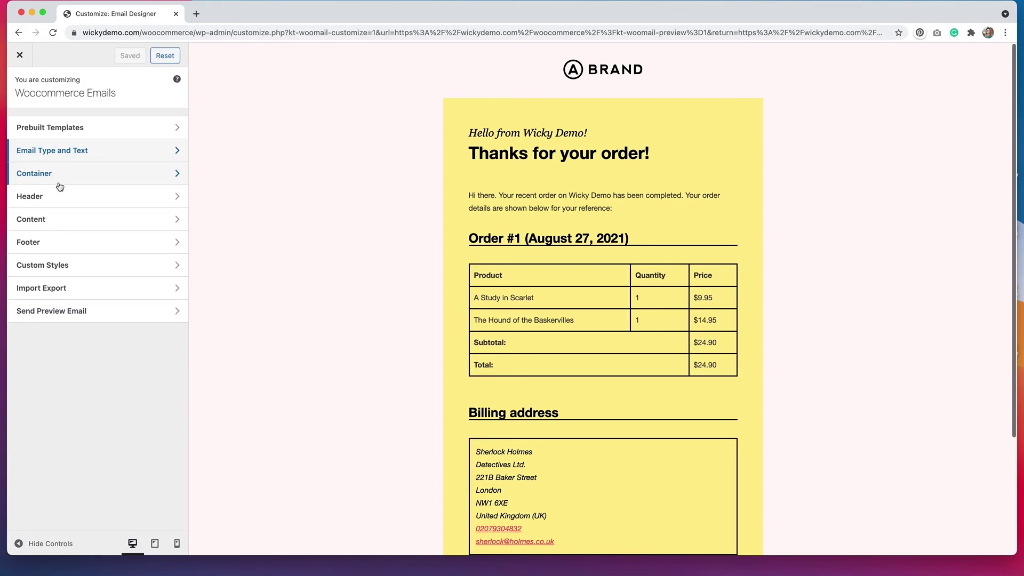
{"action": "left_click", "coordinate": [109, 181]}
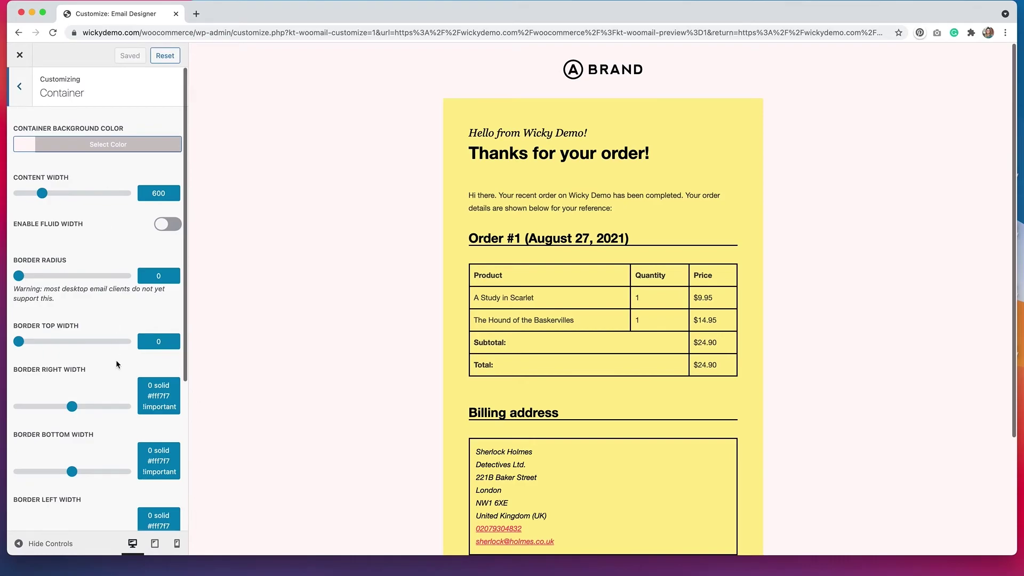
{"action": "left_click", "coordinate": [18, 91]}
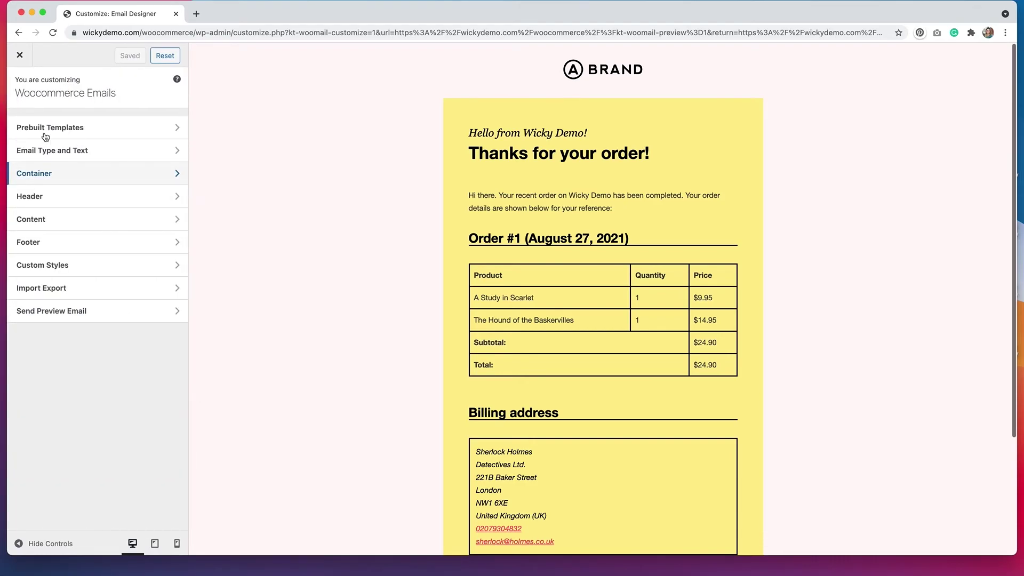
{"action": "left_click", "coordinate": [92, 200]}
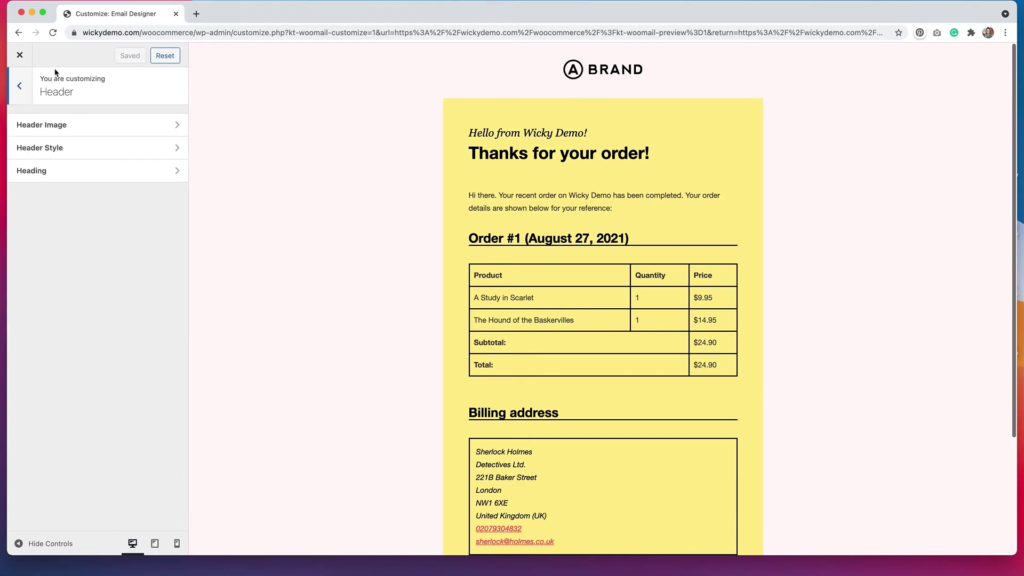
{"action": "left_click", "coordinate": [15, 88]}
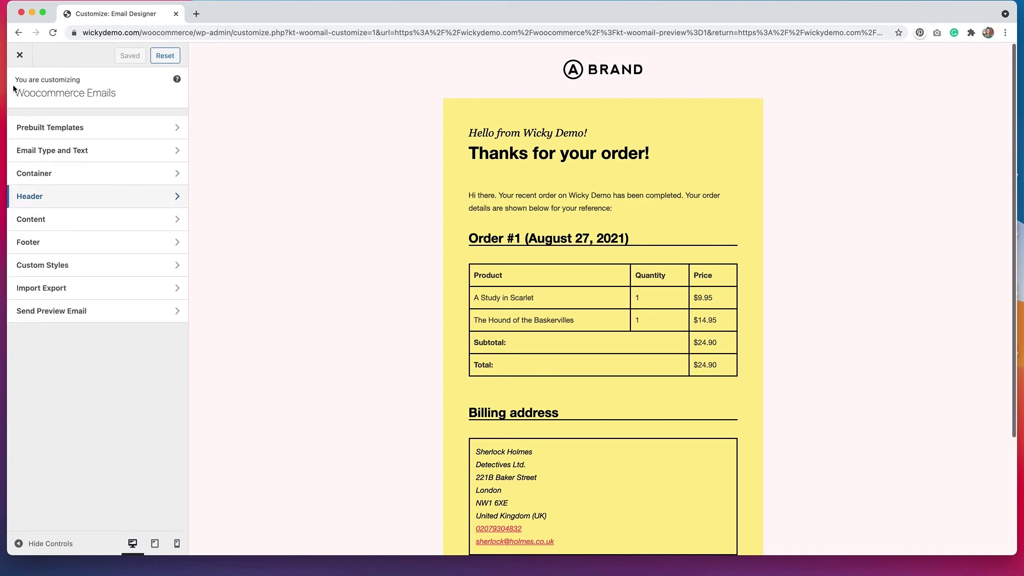